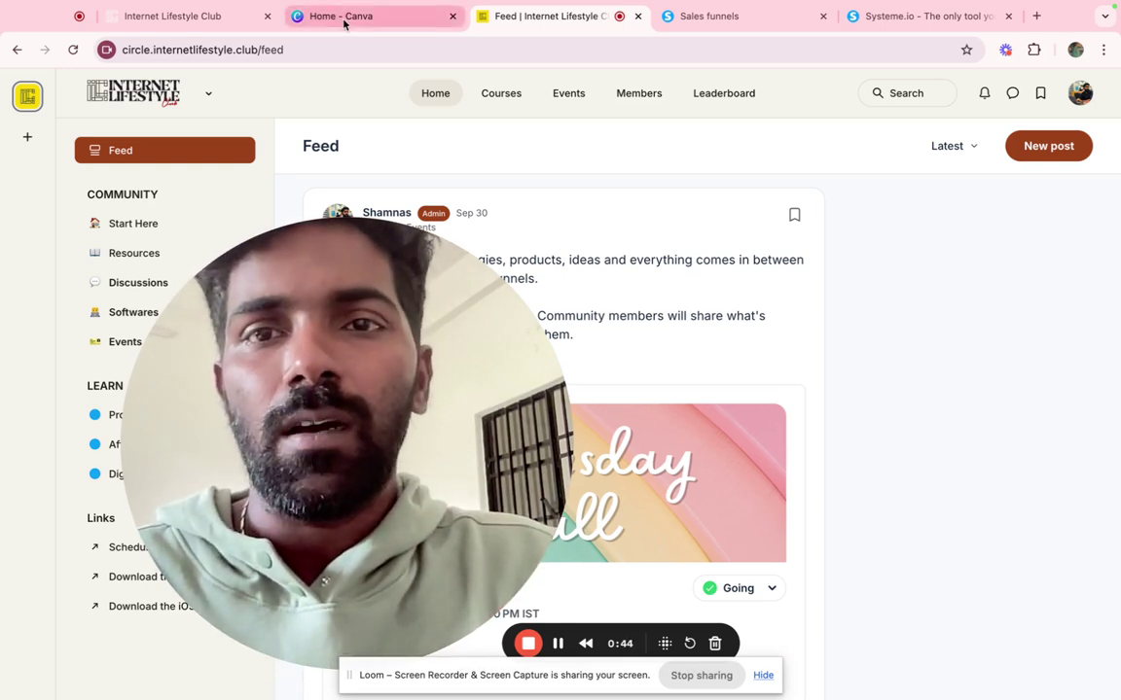
Switch to the Canva home page tab showing recent designs like 'old way vs the new way'.
left_click(343, 17)
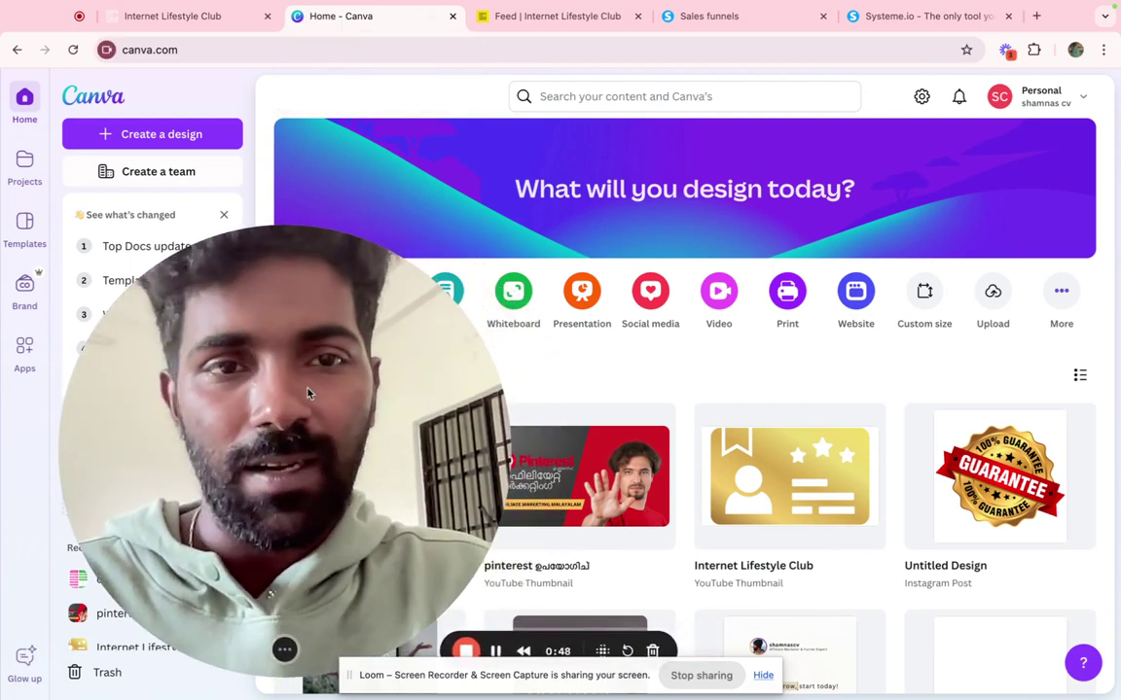
left_click(763, 676)
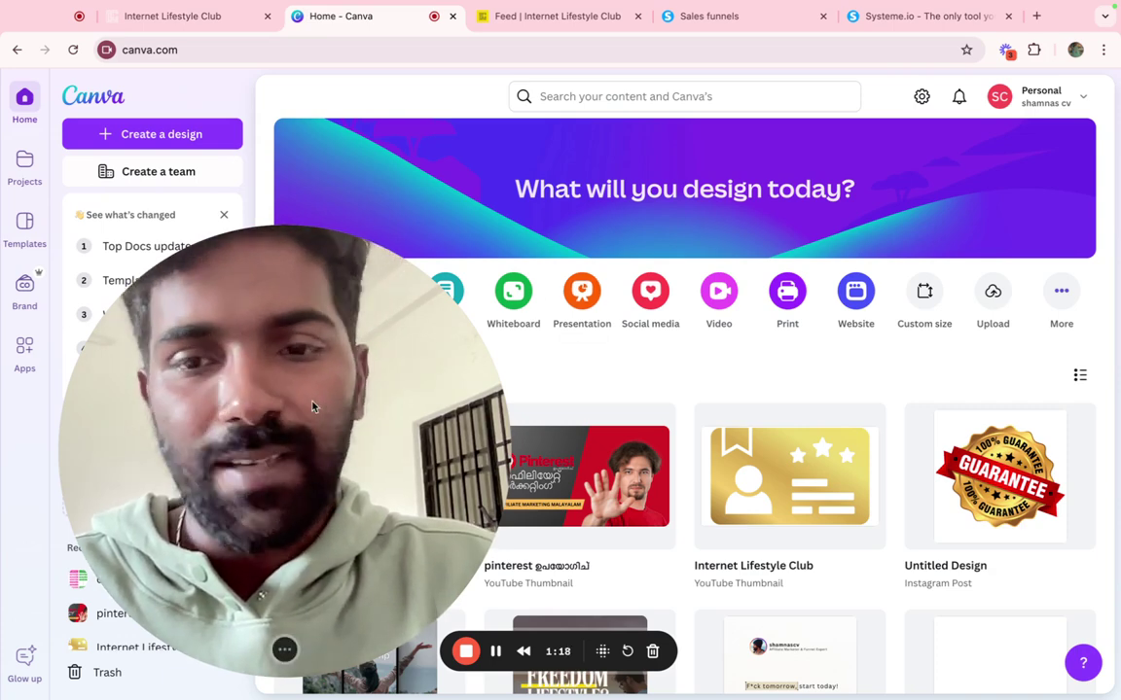
left_click_drag(288, 393, 930, 399)
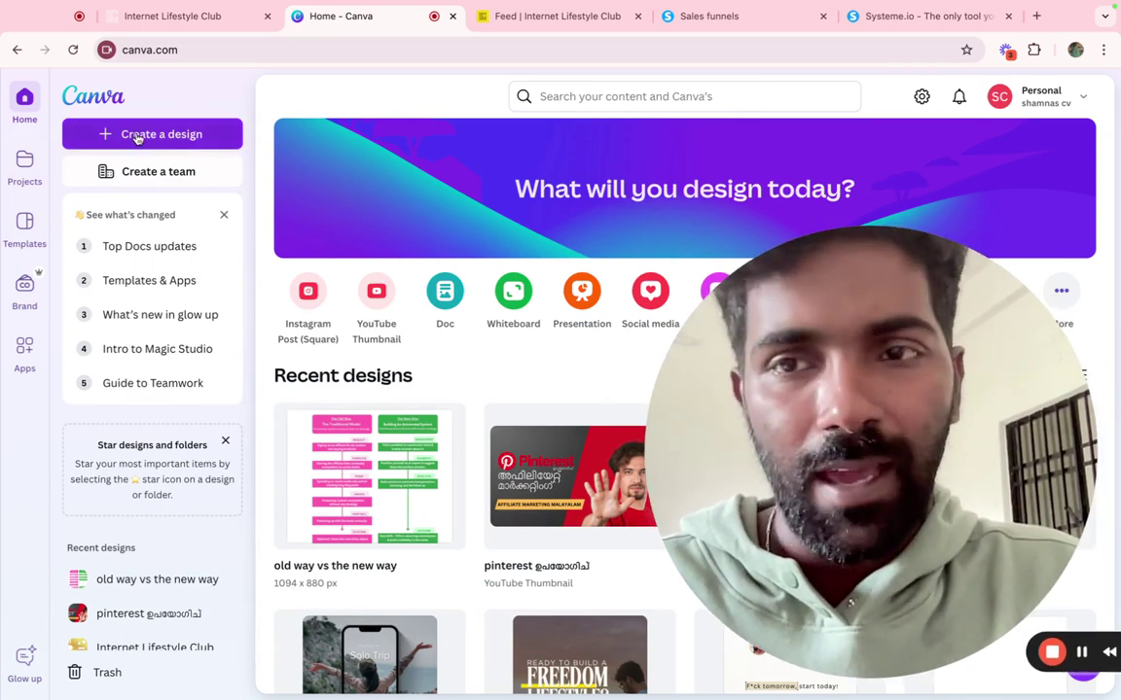
Browse the Create a design types and start a blank square Instagram Post.
left_click(136, 136)
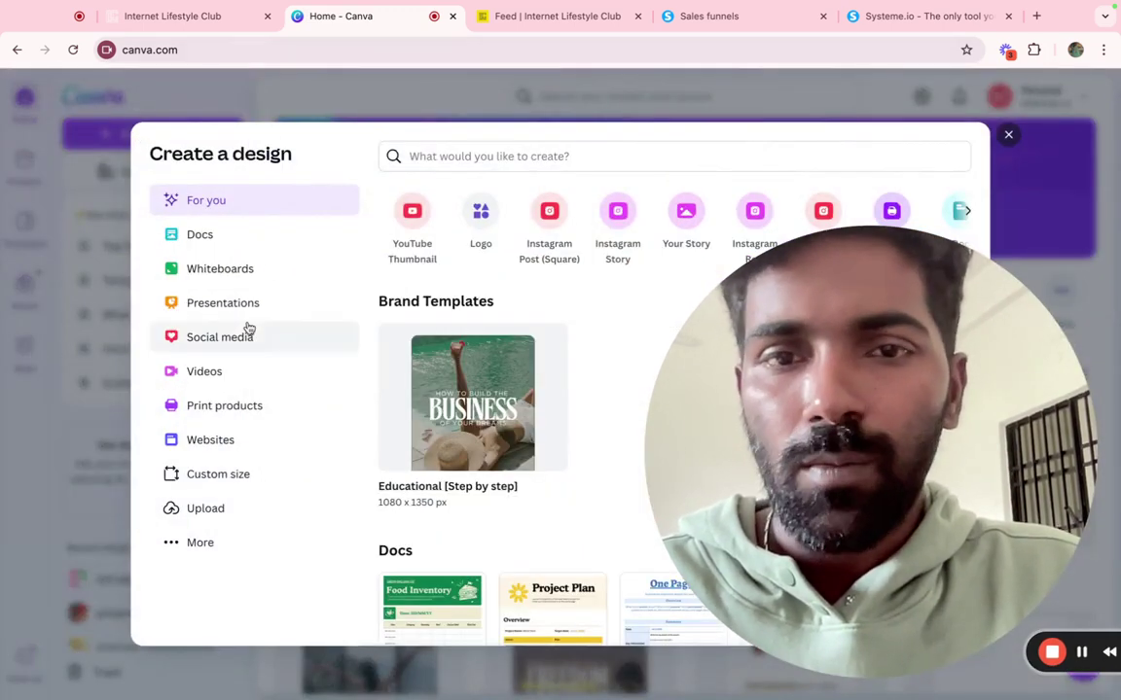
left_click_drag(855, 406, 216, 420)
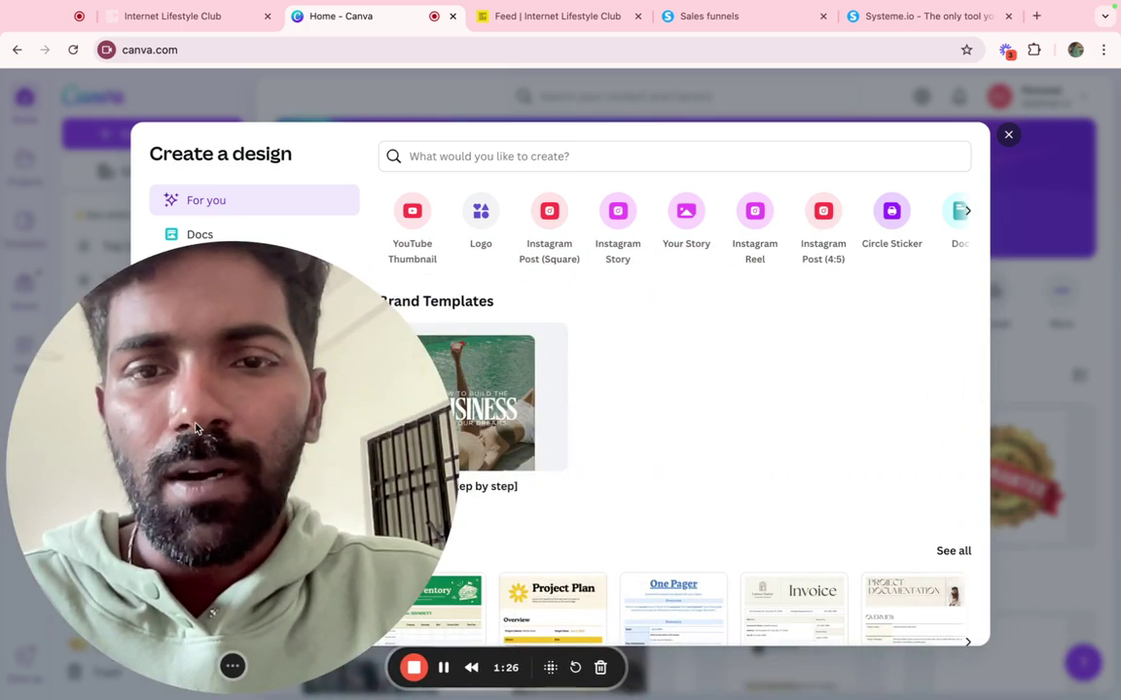
left_click(968, 214)
left_click(968, 214)
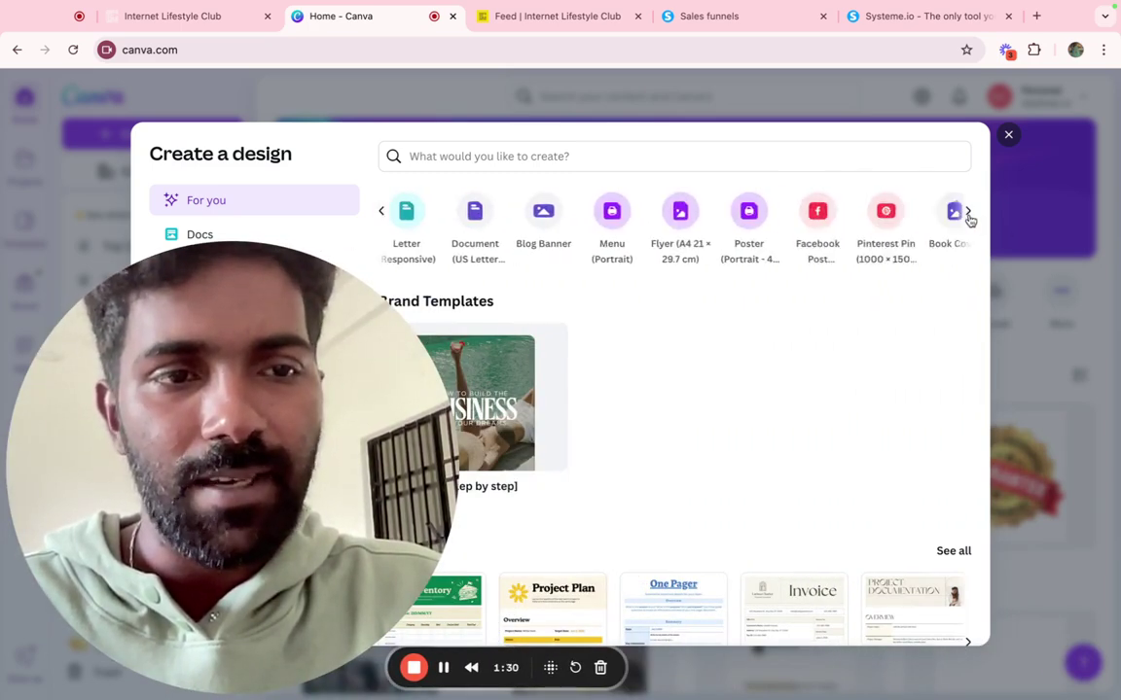
left_click(968, 214)
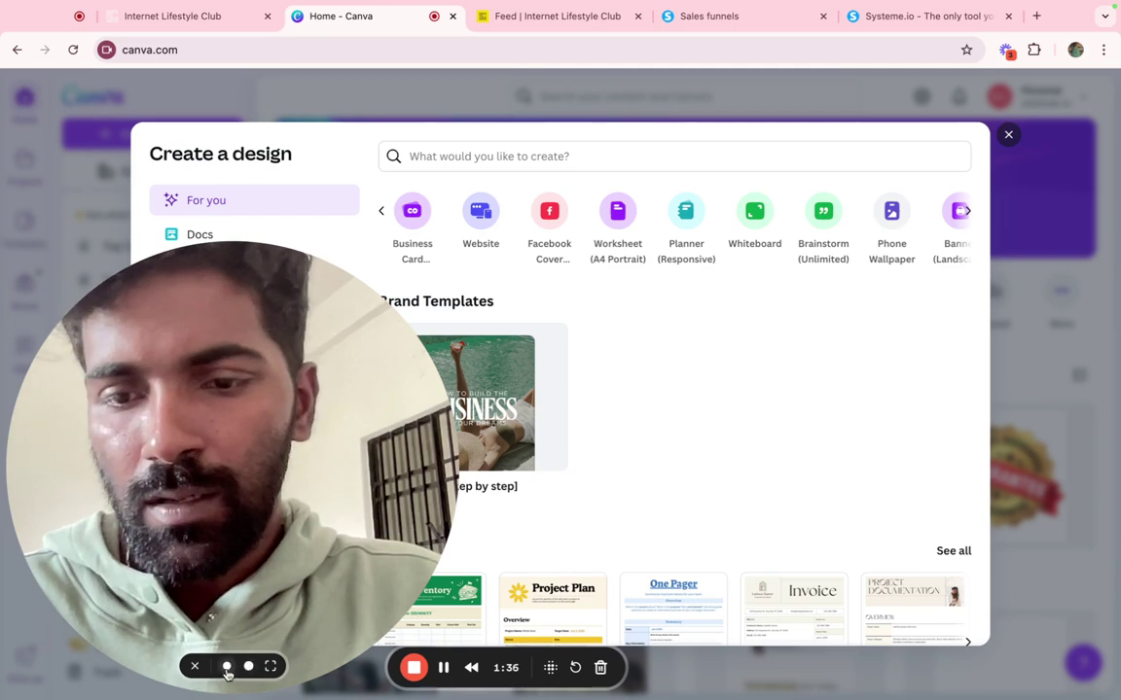
left_click(238, 667)
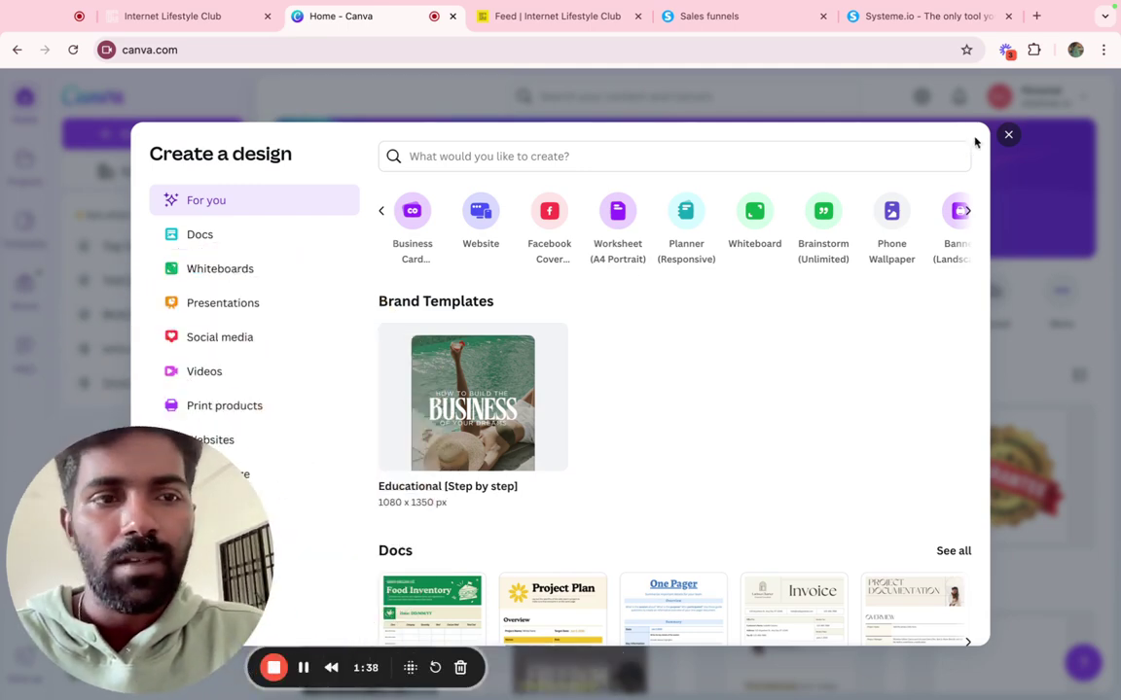
left_click(1010, 137)
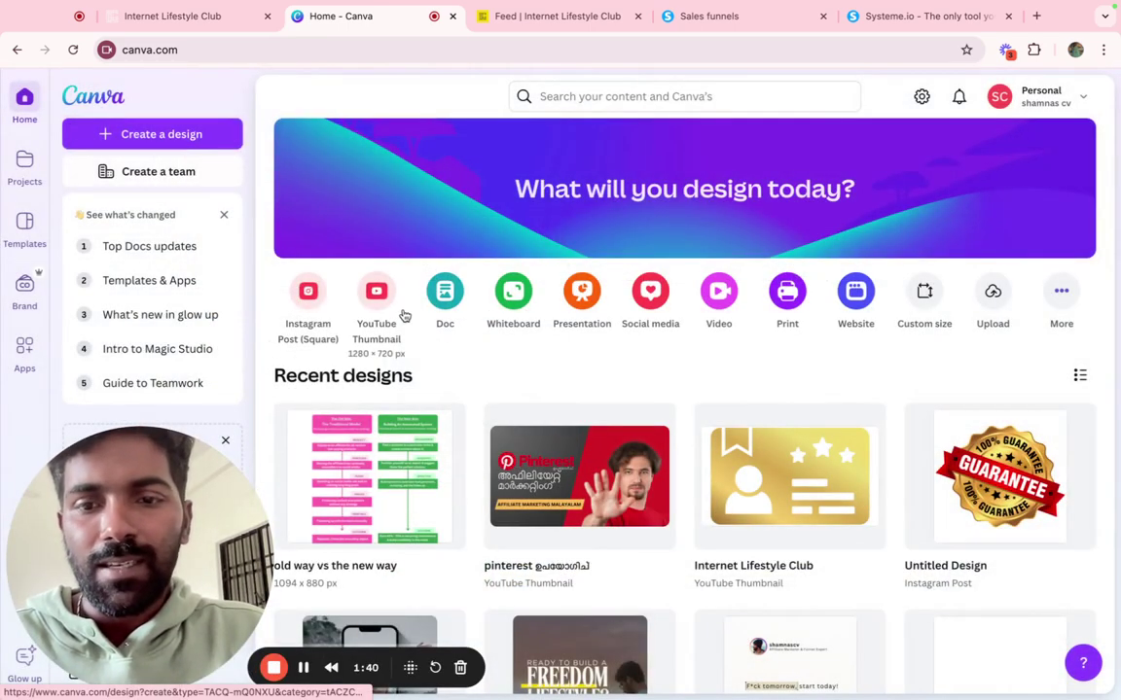
left_click(182, 134)
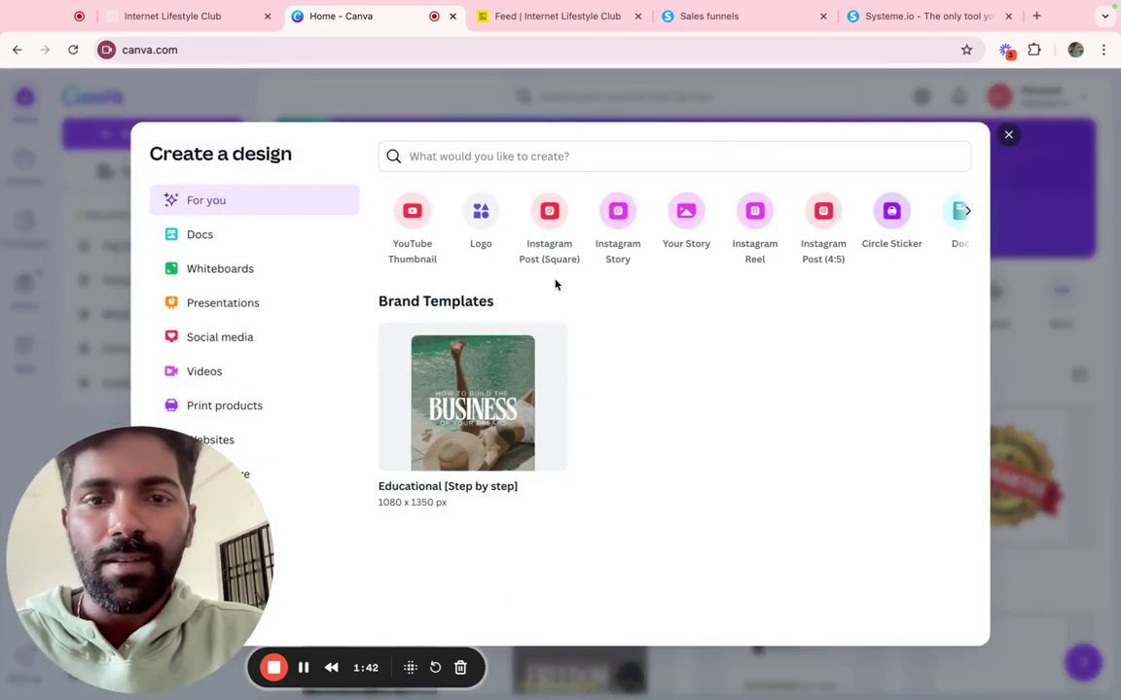
left_click(547, 212)
Search the Design panel templates for 'restaurant'.
left_click_drag(122, 486, 698, 321)
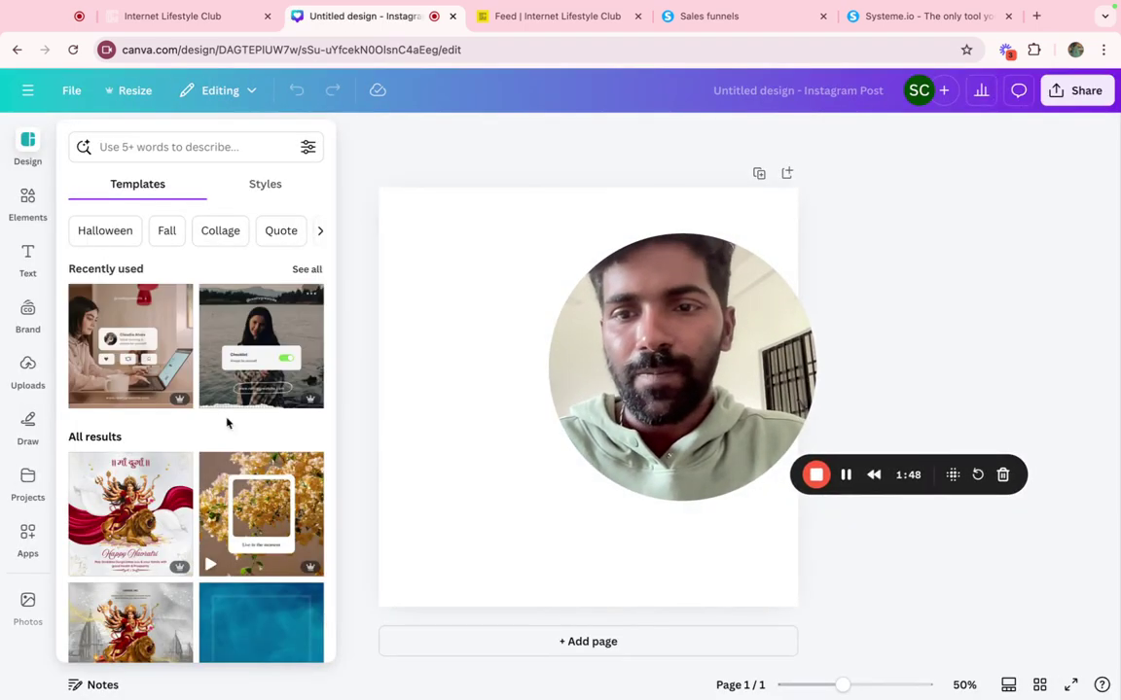
scroll(214, 525, "down", 15)
scroll(247, 505, "down", 5)
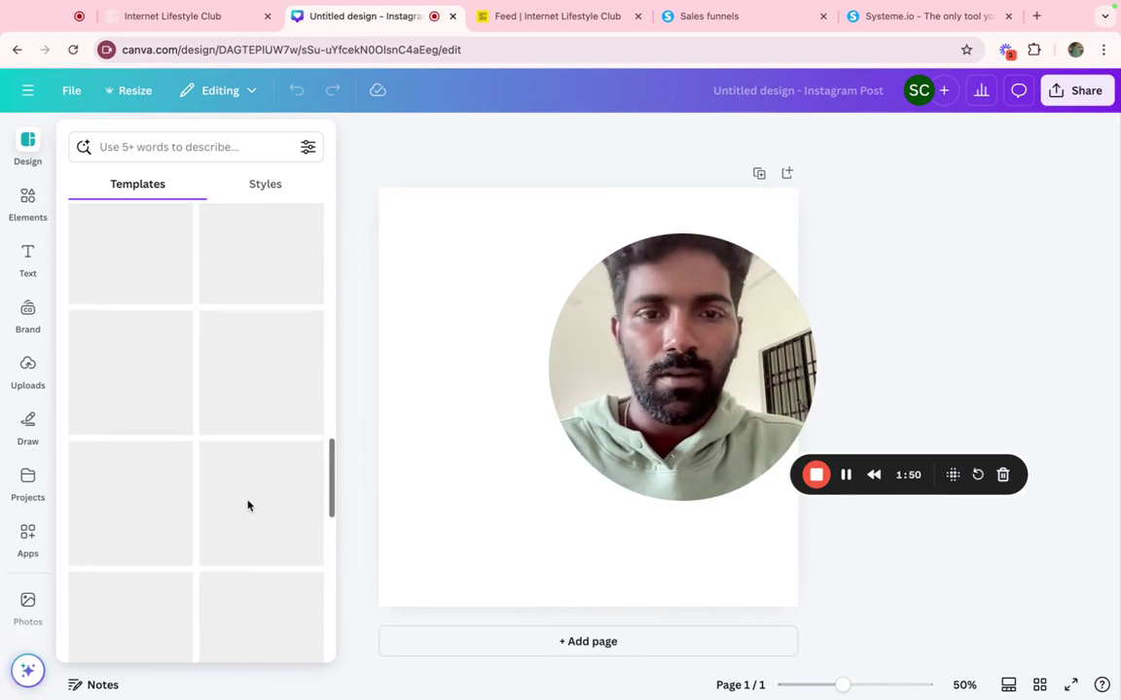
scroll(247, 505, "up", 20)
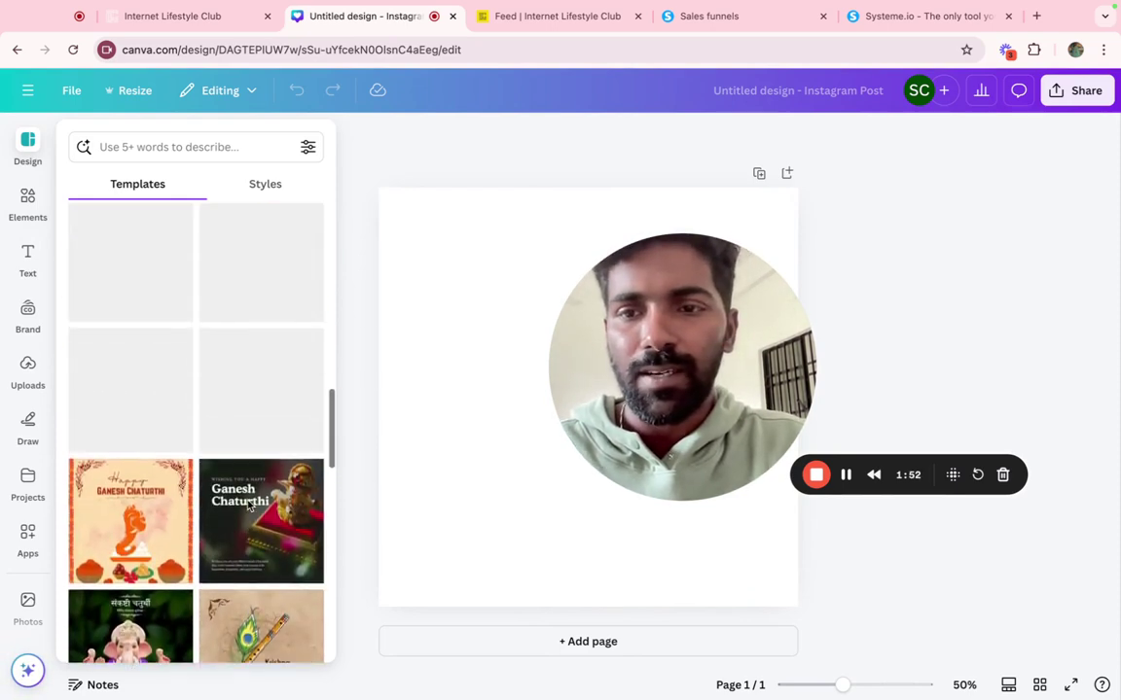
left_click(178, 147)
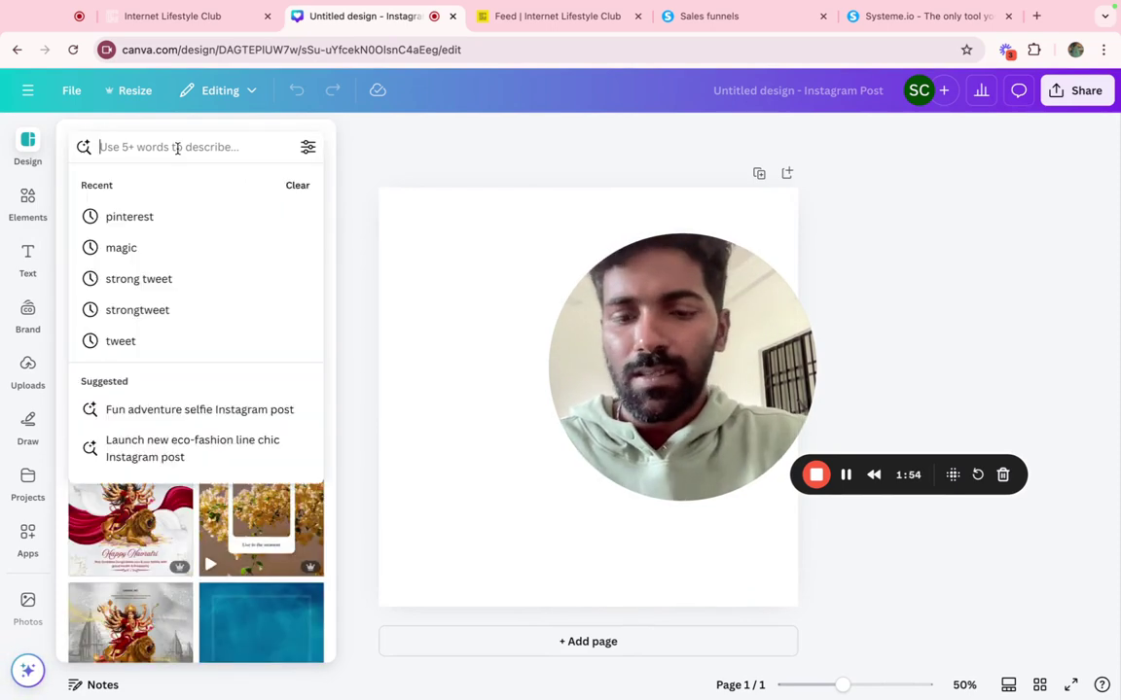
type("restaurant")
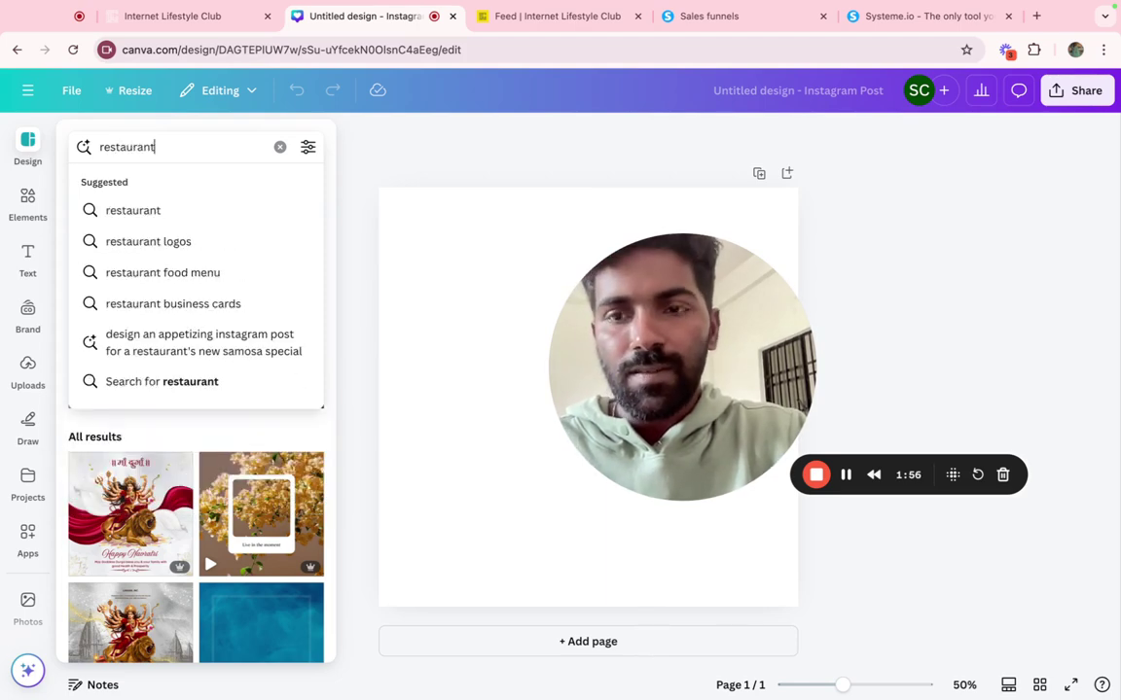
key("Return")
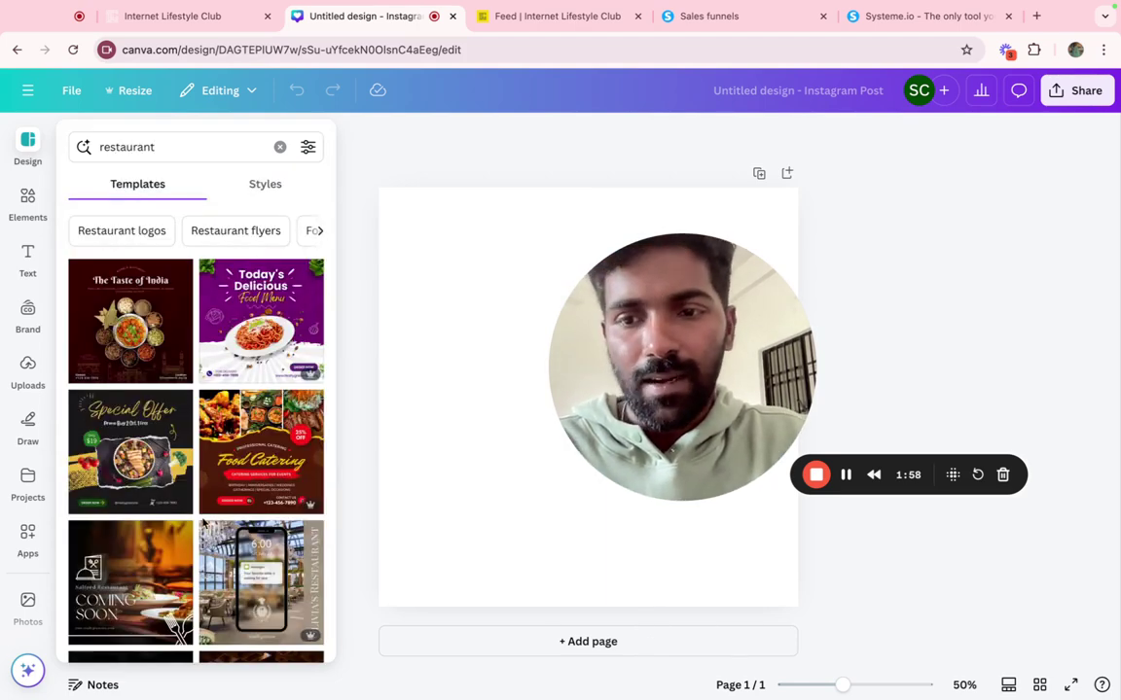
Apply the Red And Yellow Modern Grand Opening Restaurant template to the post.
scroll(202, 526, "down", 10)
scroll(203, 526, "down", 5)
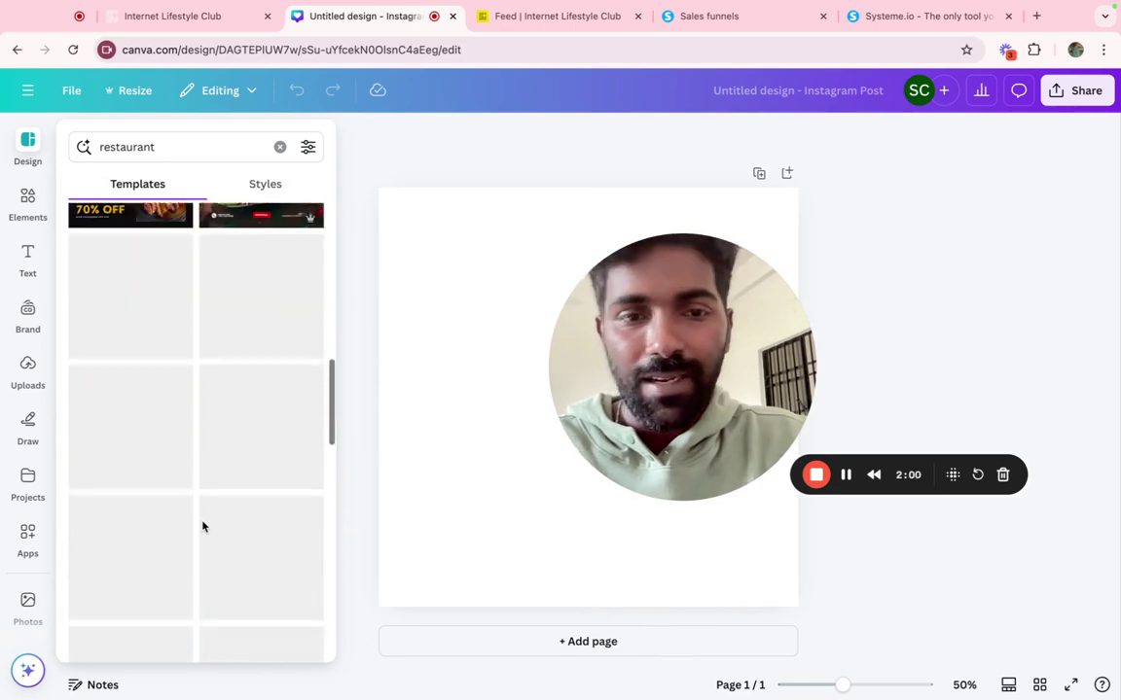
left_click_drag(674, 406, 780, 515)
left_click(222, 420)
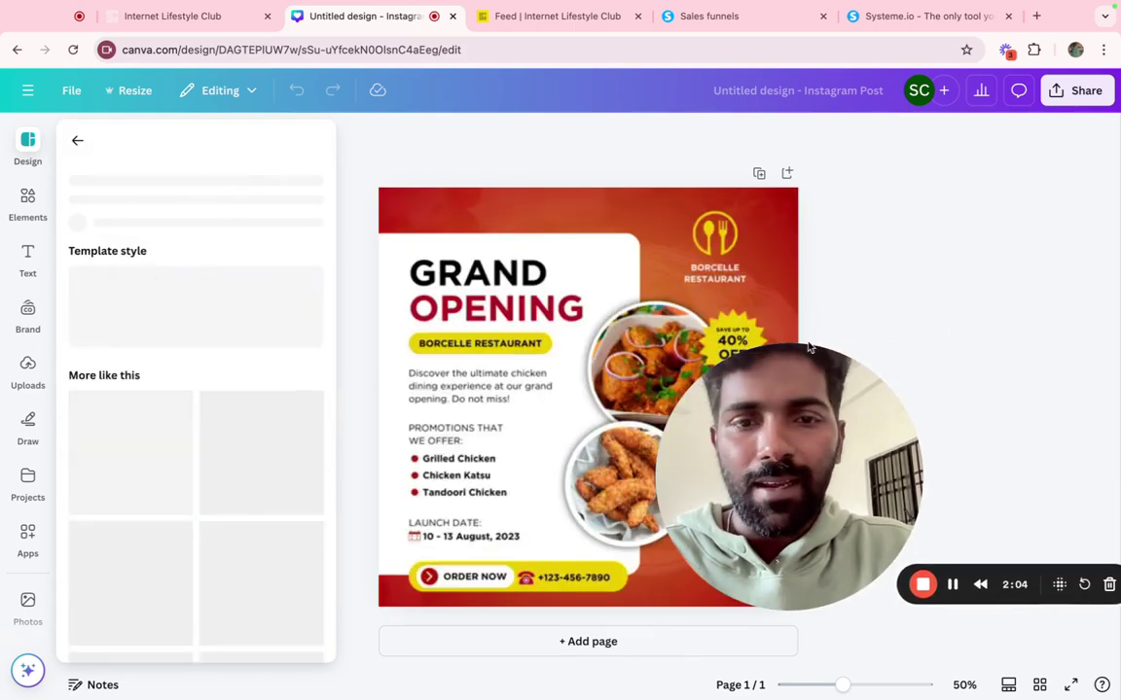
Change the headline word GRAND to 'SKJGBJ' above OPENING.
left_click(471, 303)
left_click(501, 277)
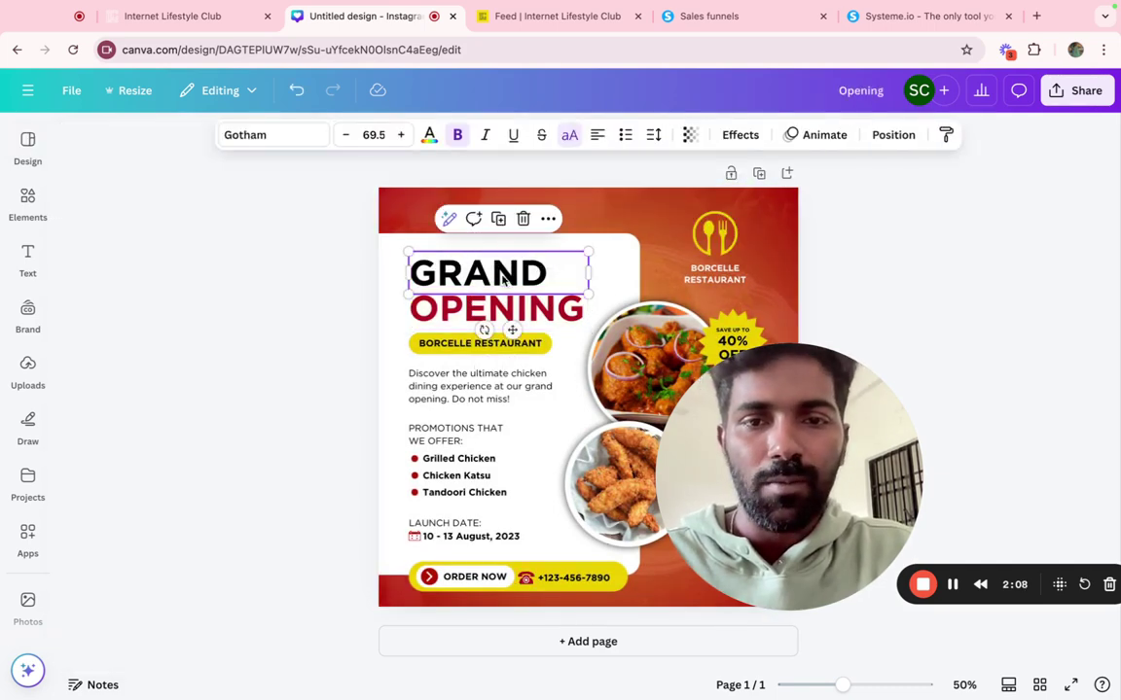
double_click(503, 277)
type("skjgbjkdafbnjk")
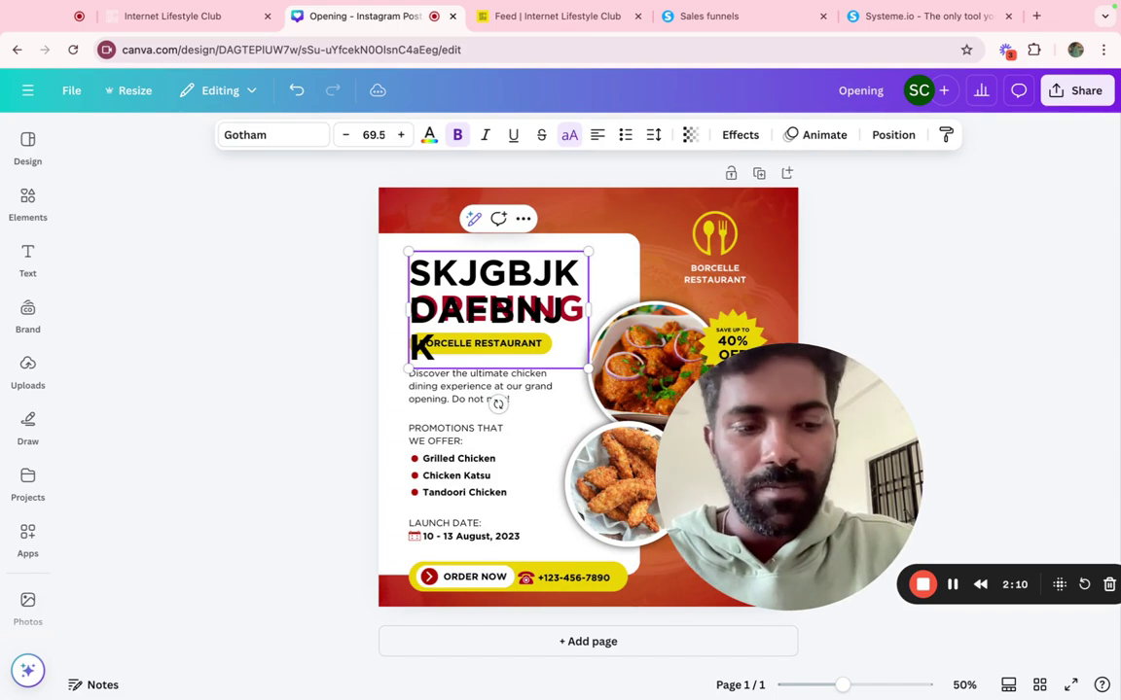
key("BackSpace")
key("BackSpace")
key("BackSpace")
key("BackSpace")
key("BackSpace")
key("BackSpace")
key("BackSpace")
key("BackSpace")
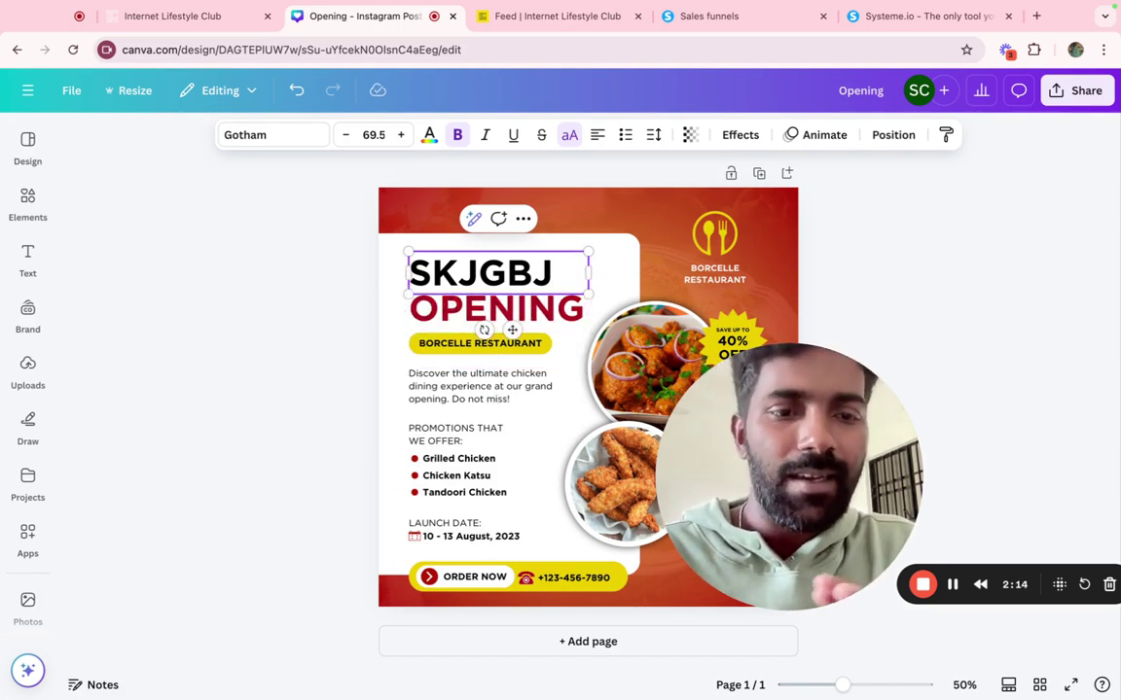
left_click(931, 282)
left_click_drag(842, 439, 271, 452)
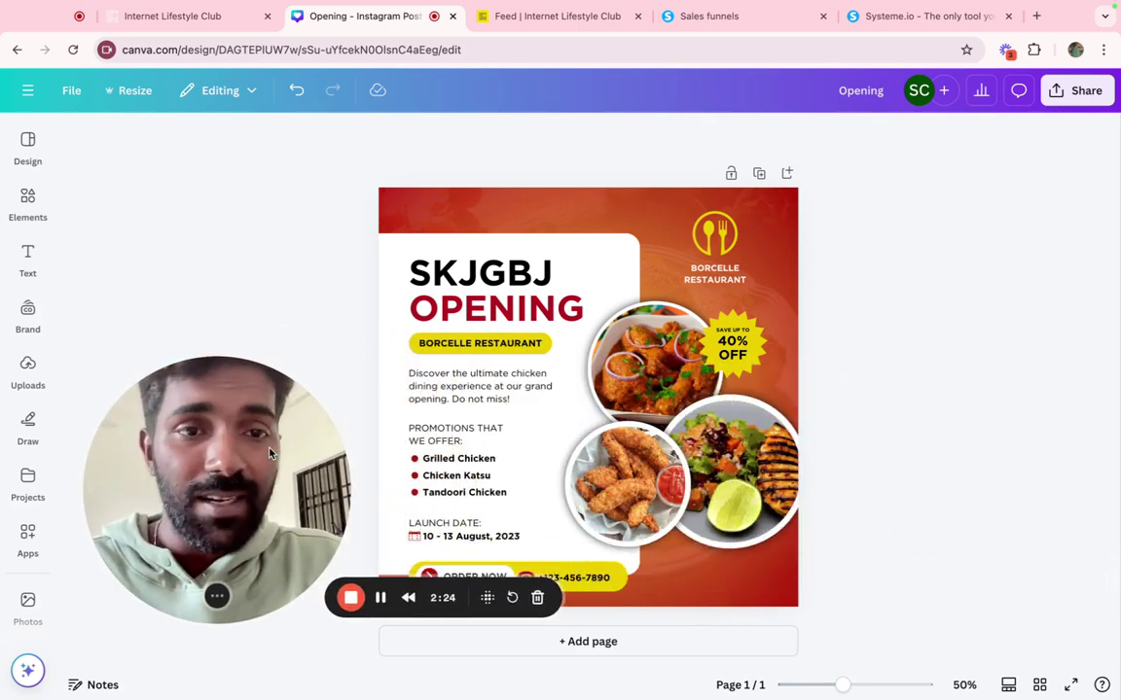